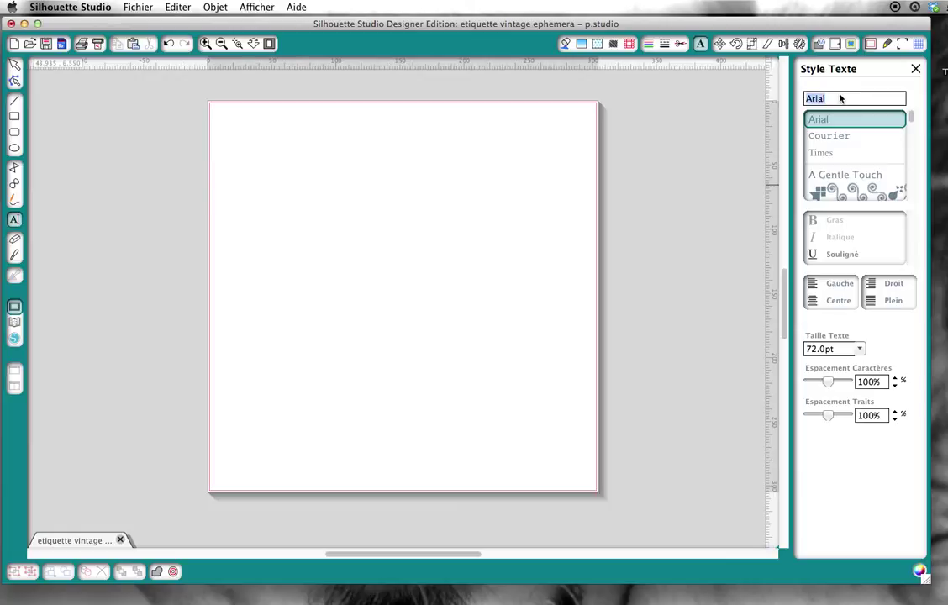
Set the text font to Always In My Heart
type("al")
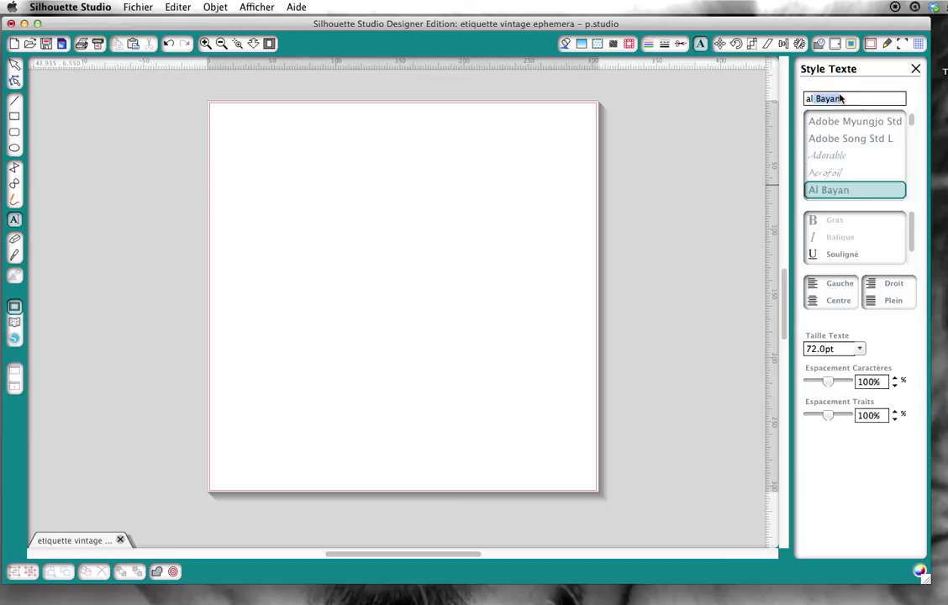
type("ways forever")
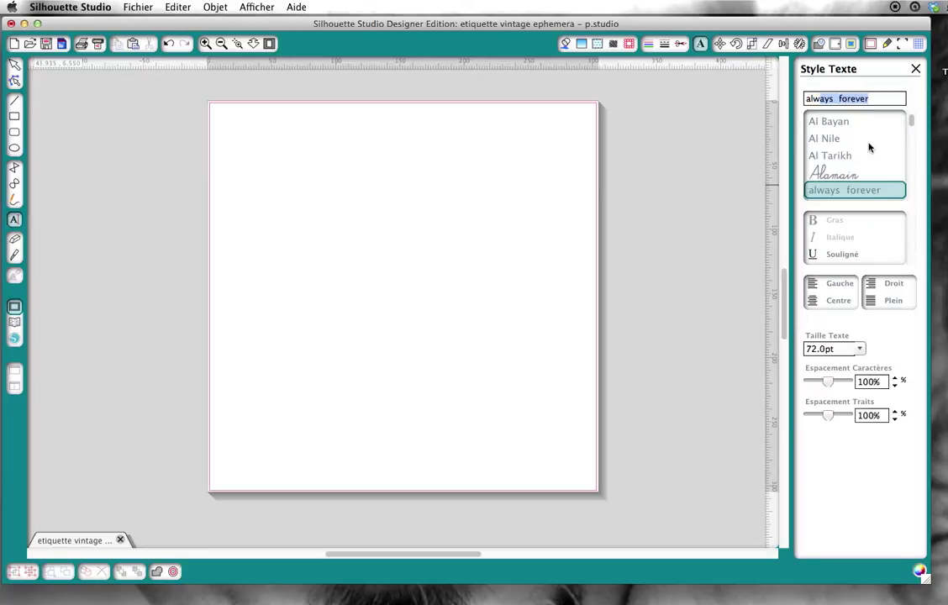
scroll(849, 177, "down", 2)
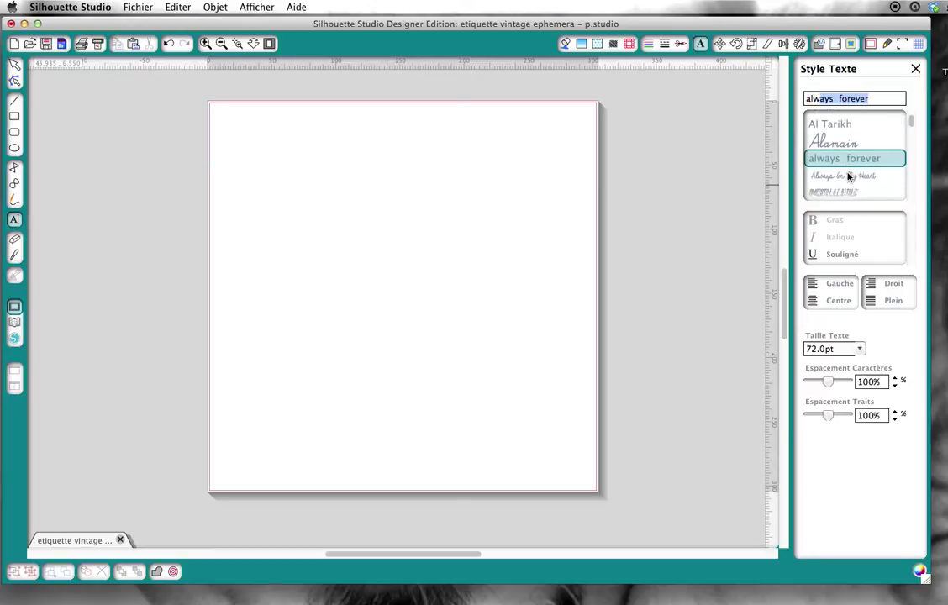
left_click(839, 172)
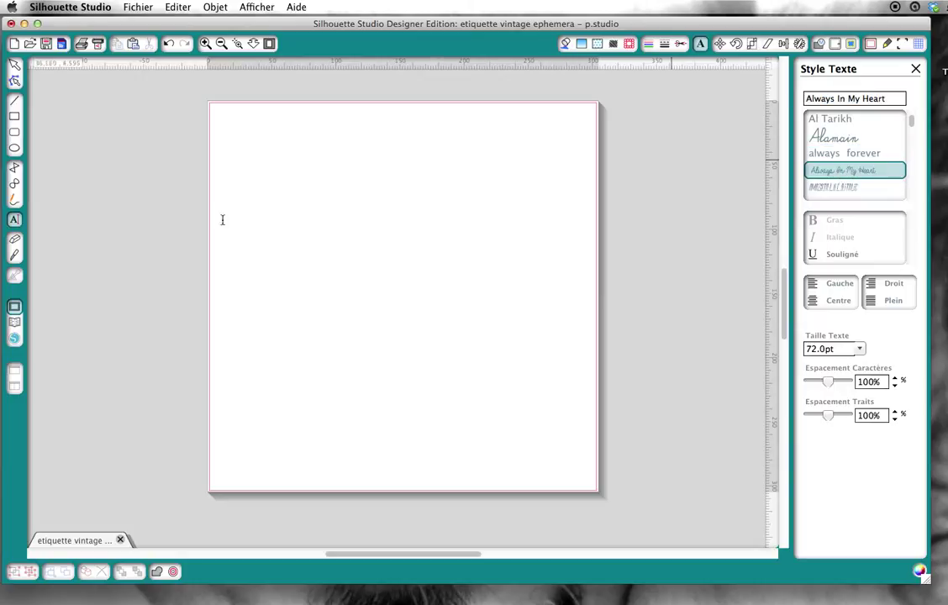
Add the text "Friends" near the upper-left corner of the page
left_click(245, 161)
left_click(465, 154)
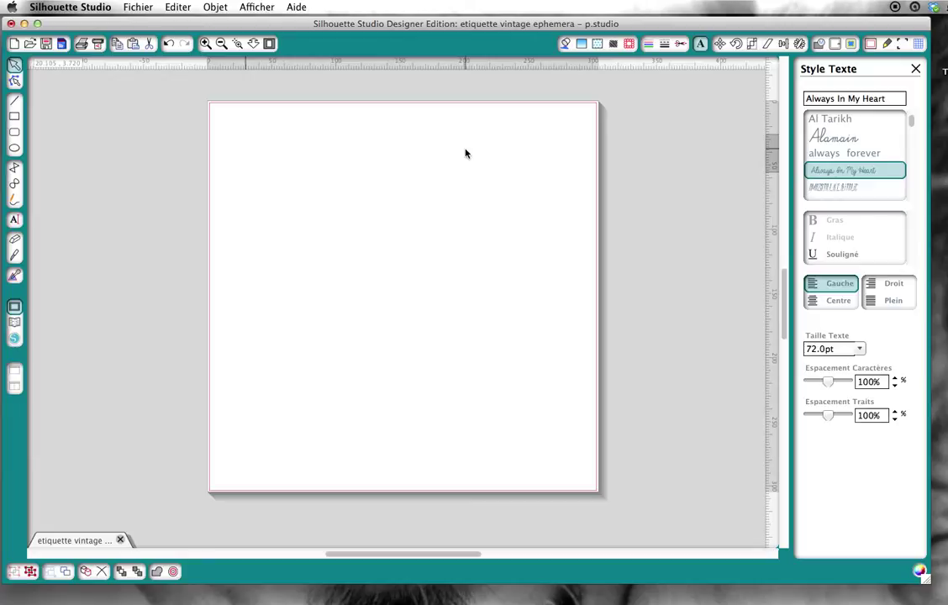
type("Friends")
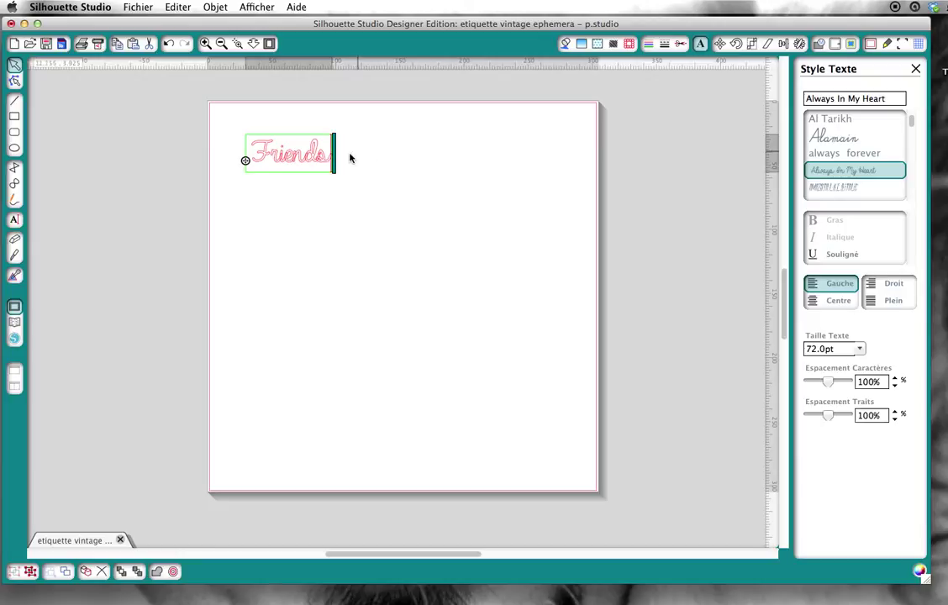
left_click(380, 157)
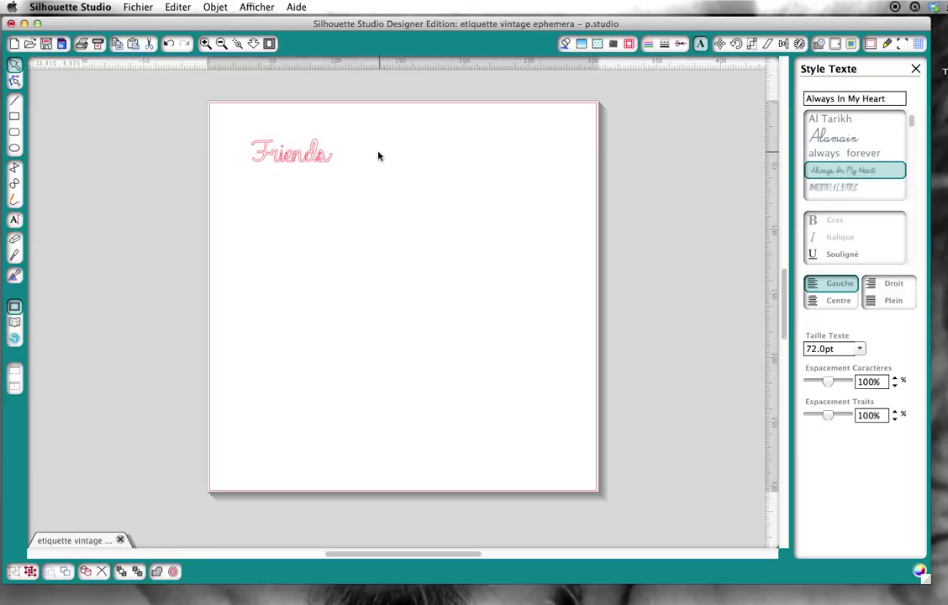
Enlarge "Friends" to about 18.5 cm wide and 8 cm high, and ungroup it into separate letters
left_click(302, 157)
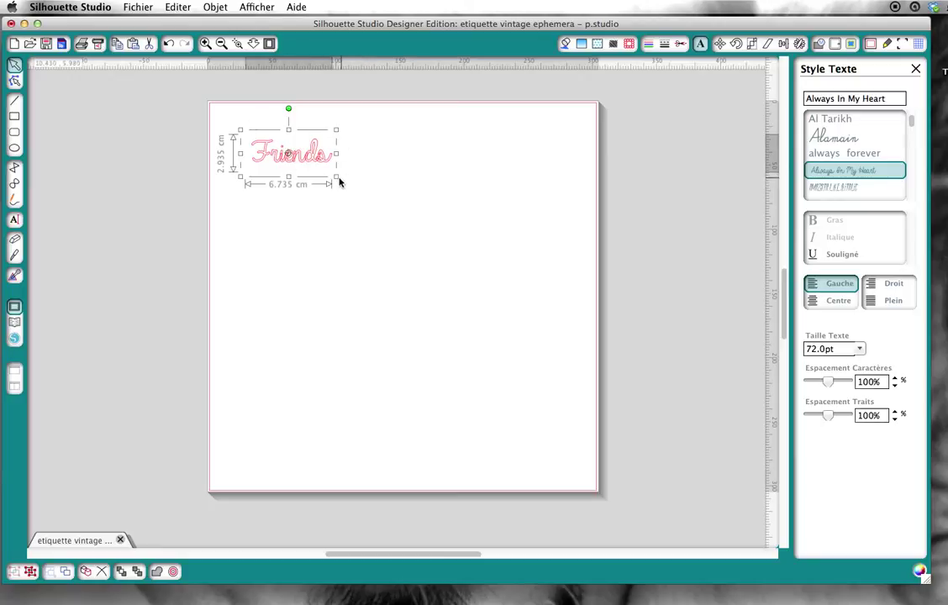
left_click_drag(336, 178, 486, 242)
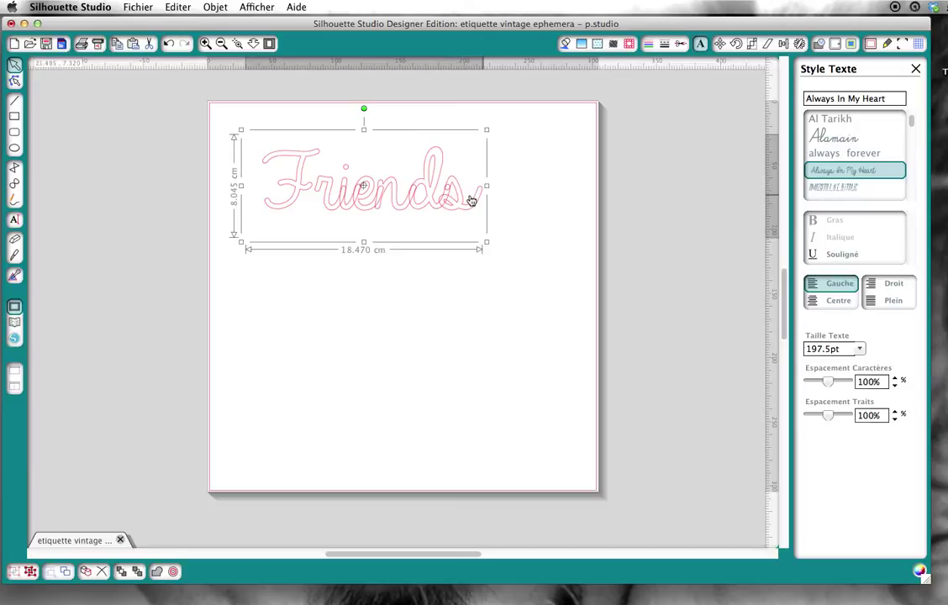
left_click(31, 574)
left_click(389, 294)
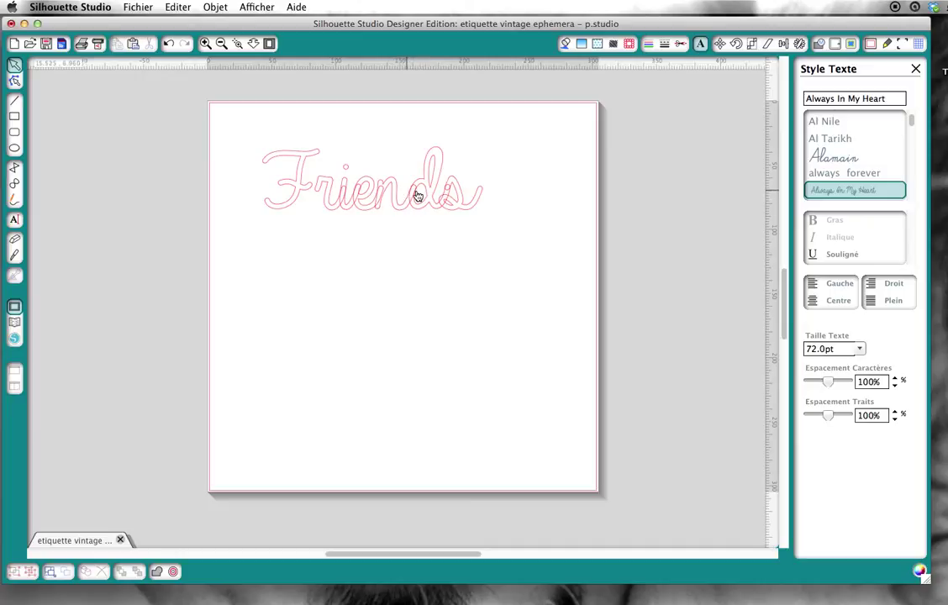
Shift the letter F slightly toward the r so that the two letters overlap
left_click(285, 204)
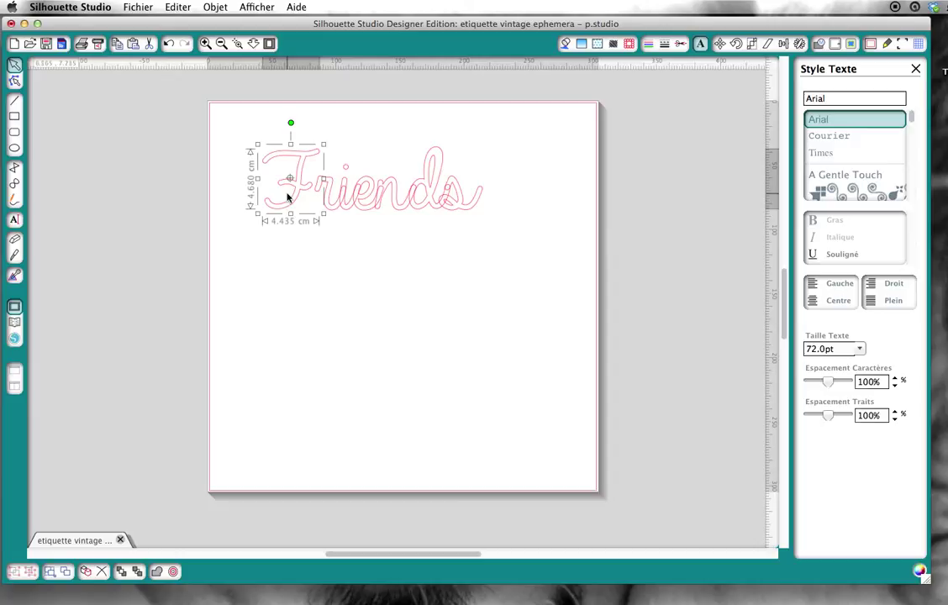
mouse_move(288, 206)
left_mouse_down()
mouse_move(284, 213)
mouse_move(295, 209)
left_mouse_up()
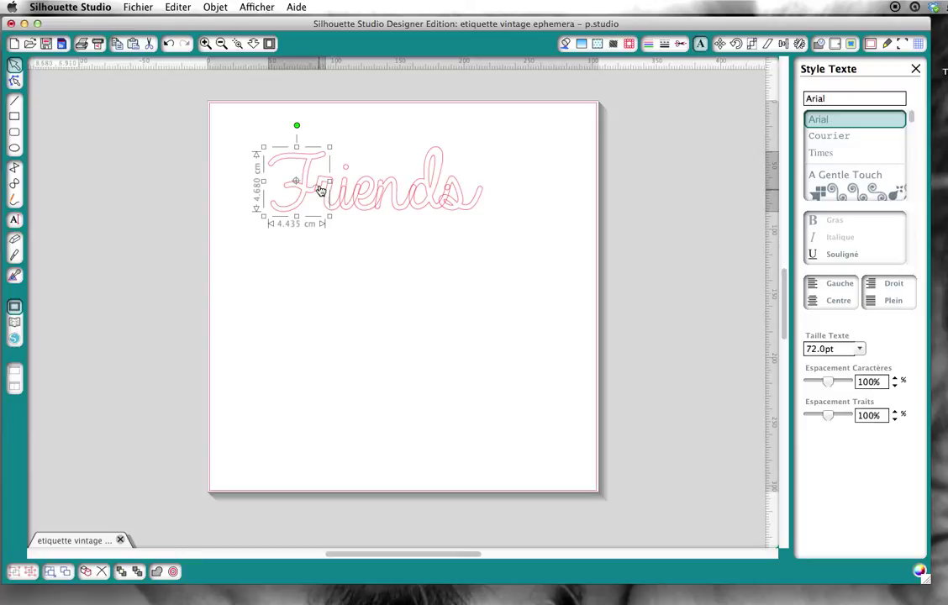
left_click(433, 228)
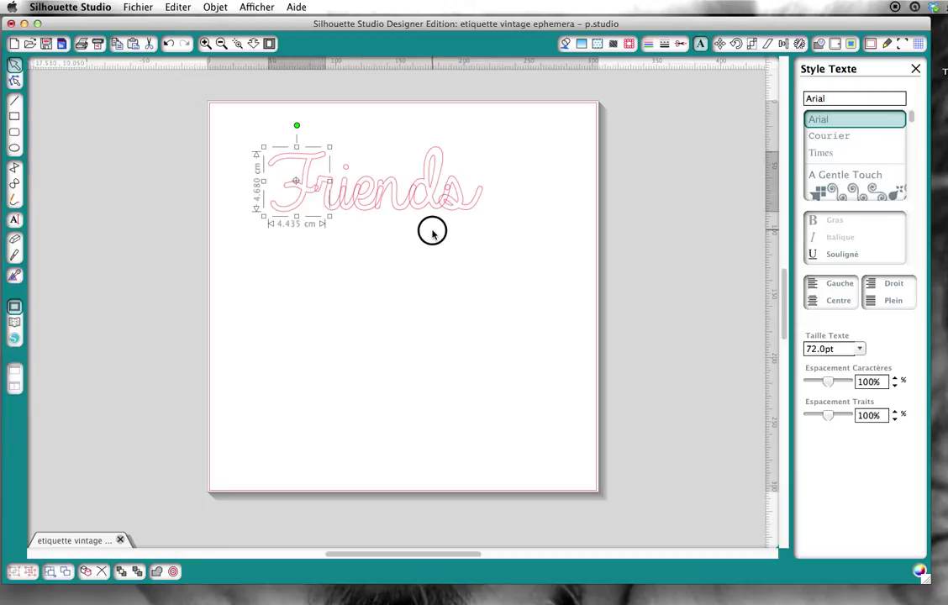
left_click(346, 167)
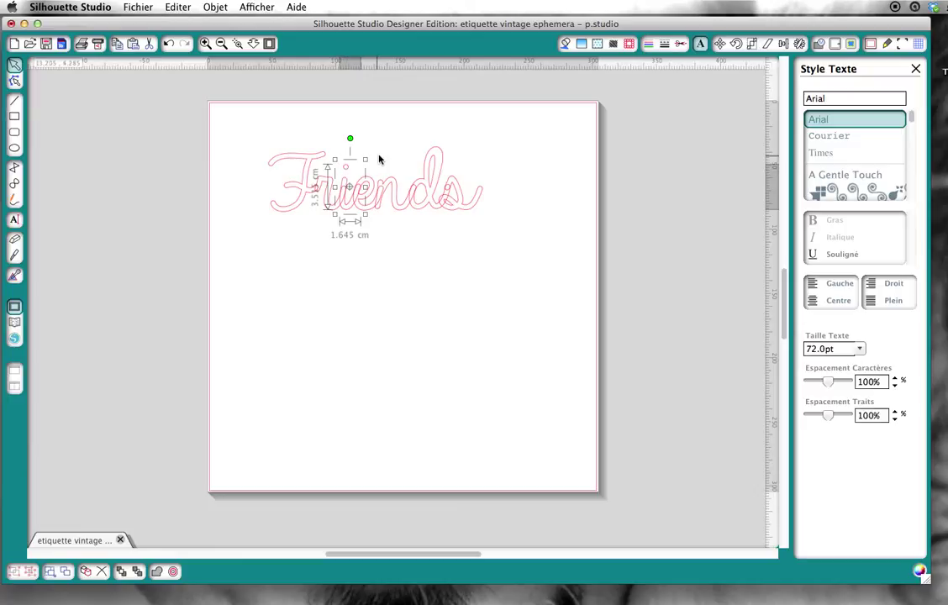
left_click(354, 178)
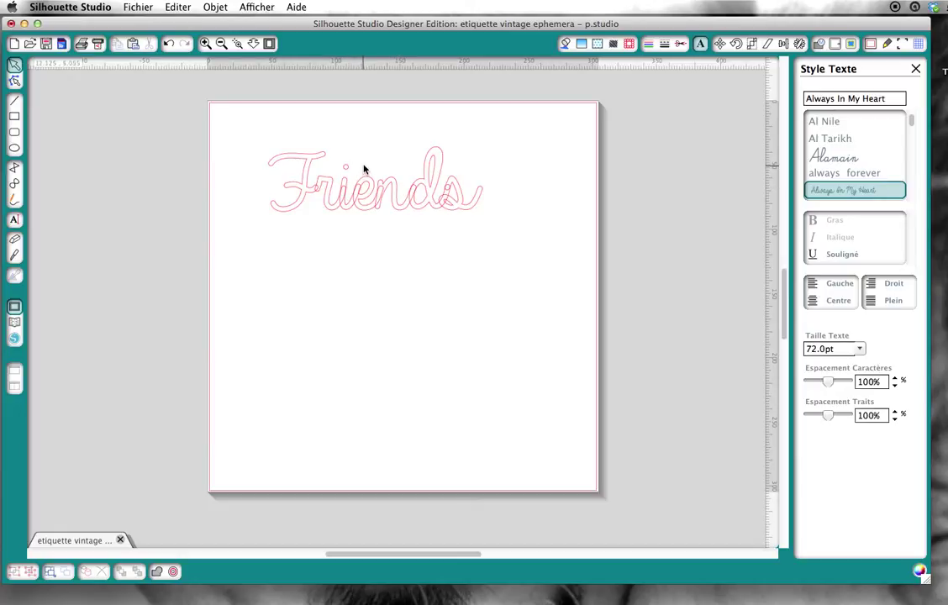
Weld all the letters of "Friends" together into one continuous outline
left_click_drag(251, 121, 539, 239)
left_click(155, 572)
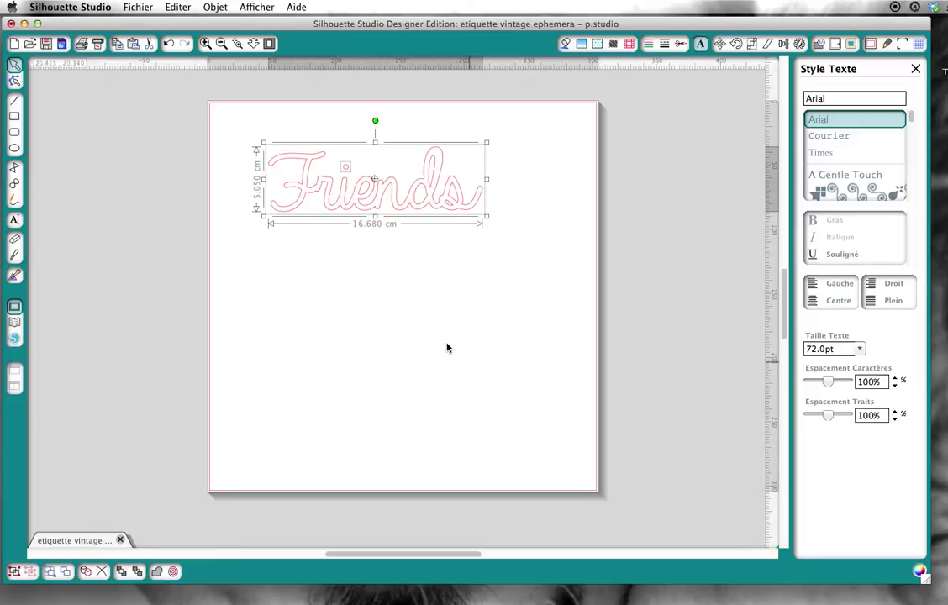
left_click(424, 322)
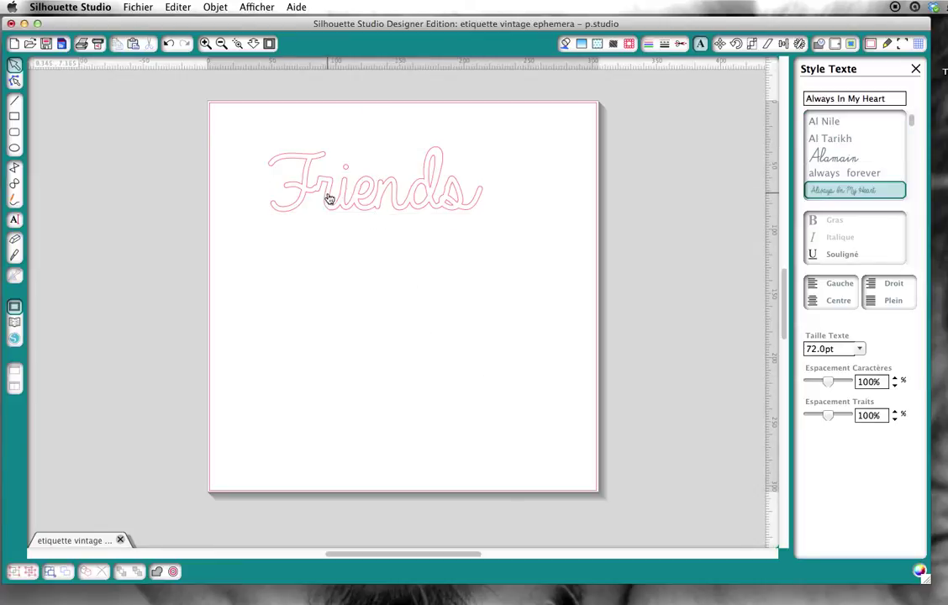
Try moving the welded word down apart from the dot of the i, and undo the move
left_click_drag(329, 199, 327, 237)
left_click(310, 164)
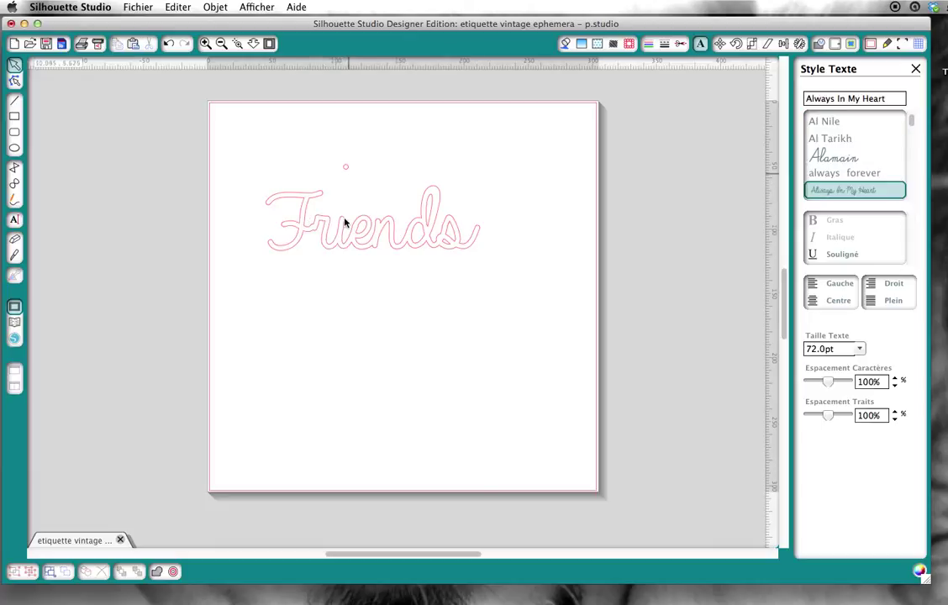
left_click(169, 45)
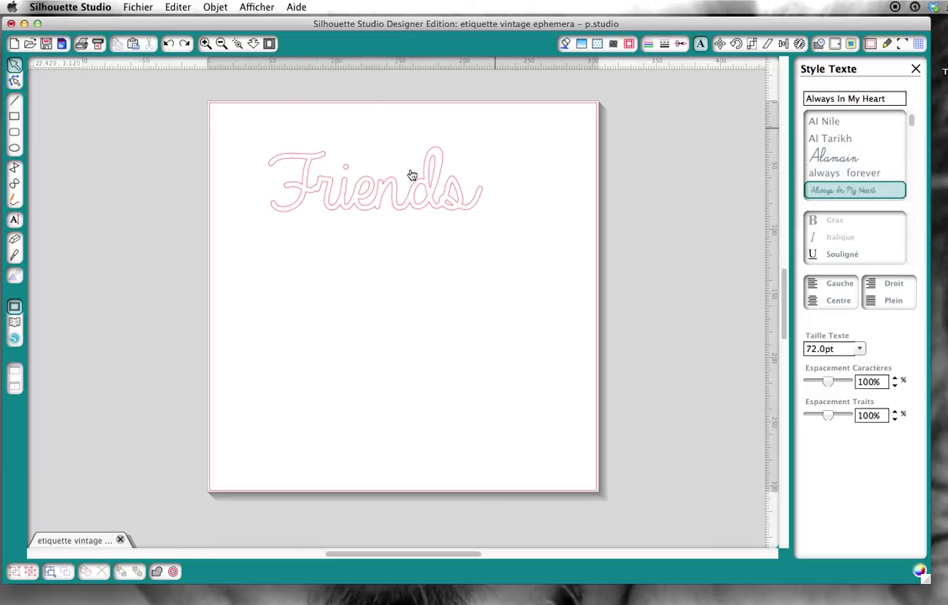
Group the welded word "Friends" with the dot of its i, and move the group slightly up and left
left_click_drag(244, 125, 542, 264)
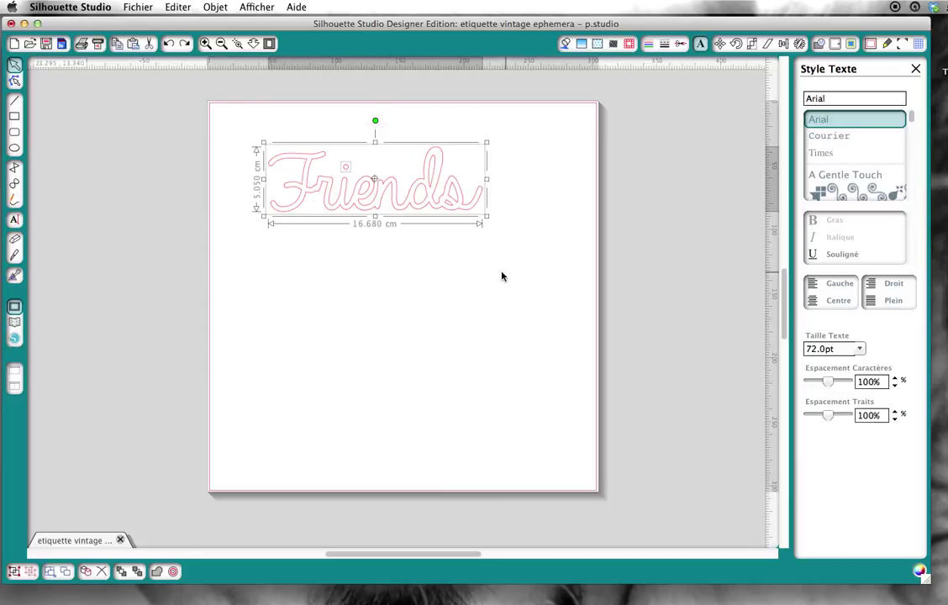
left_click(16, 573)
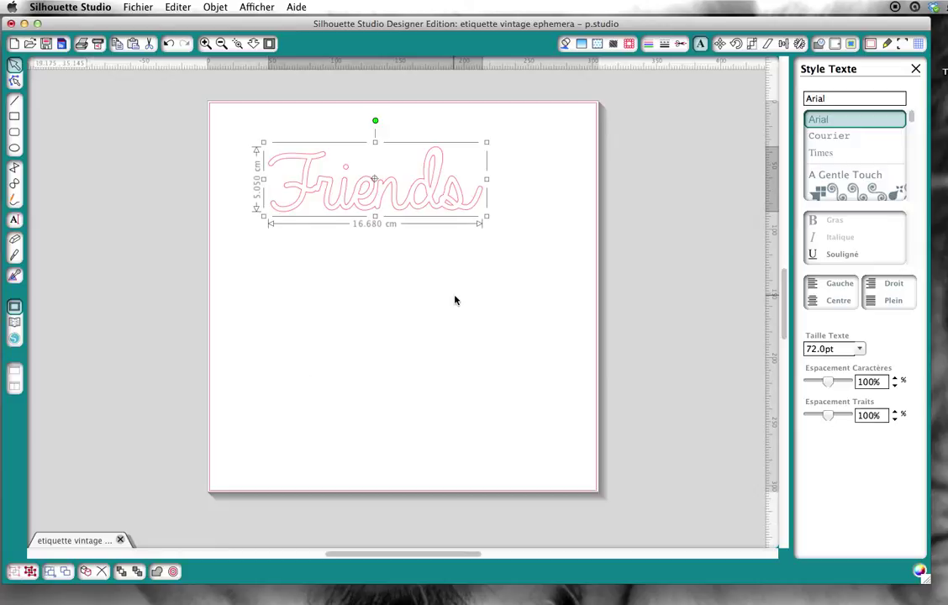
left_click(393, 301)
mouse_move(394, 197)
left_mouse_down()
mouse_move(335, 185)
mouse_move(355, 155)
mouse_move(393, 209)
mouse_move(388, 178)
left_mouse_up()
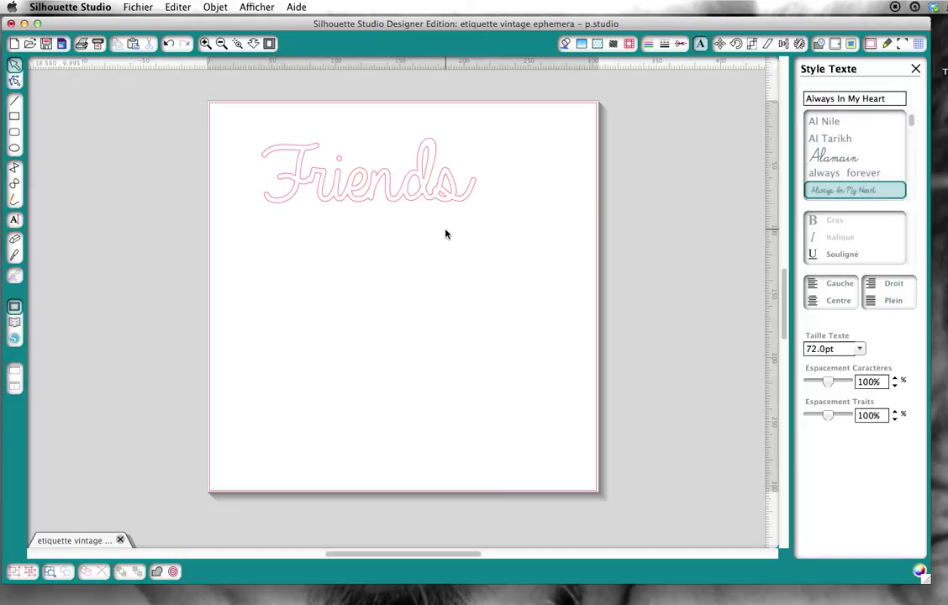
Switch the text font to LaurenScript
left_click(896, 98)
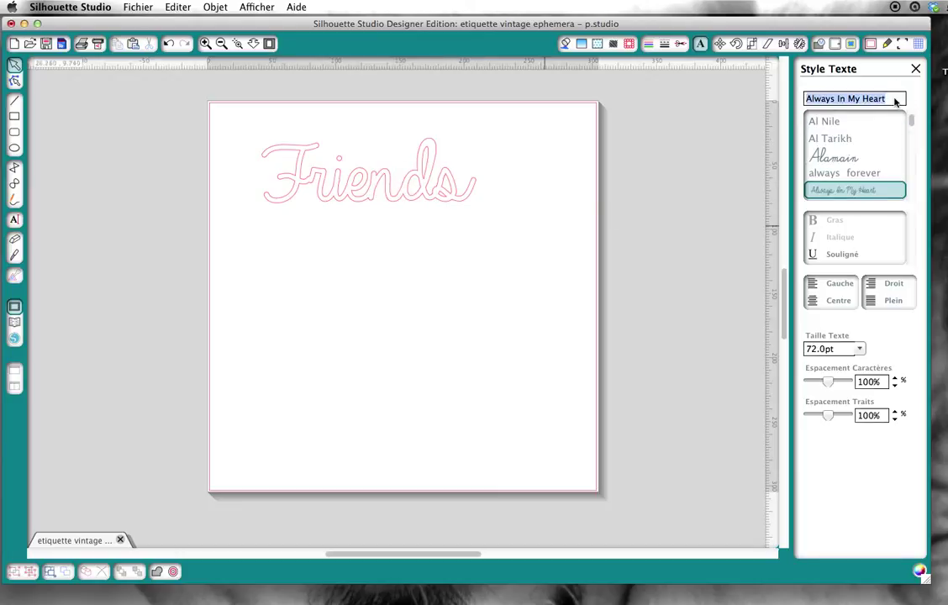
type("laurenScript")
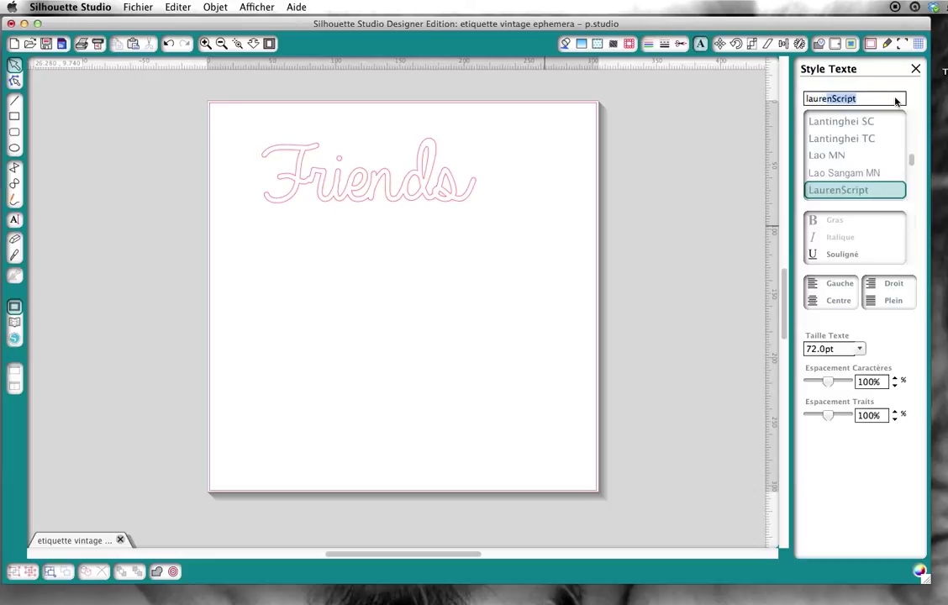
left_click(849, 190)
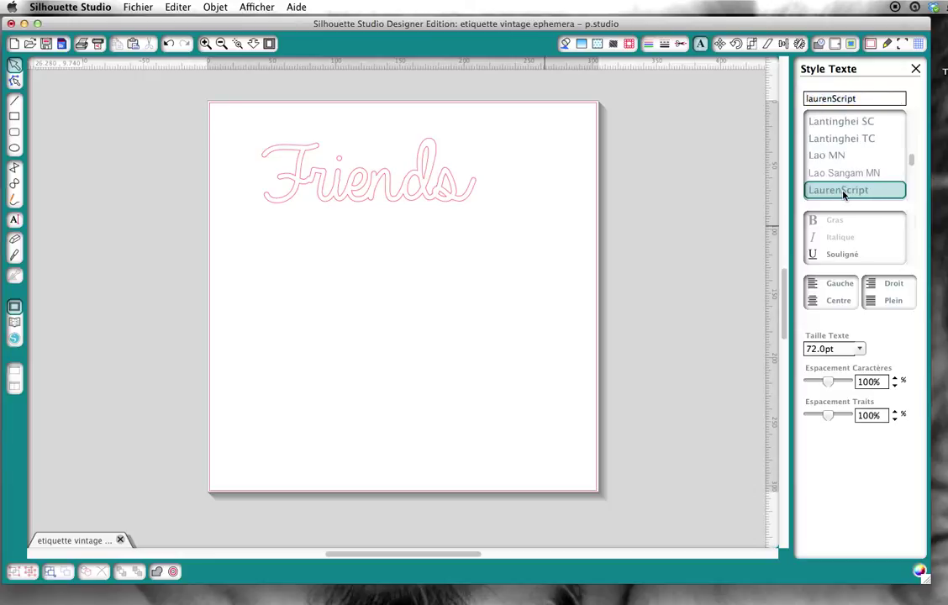
Add the text "Amitie" without an accent below the word "Friends"
left_click(14, 220)
left_click(247, 292)
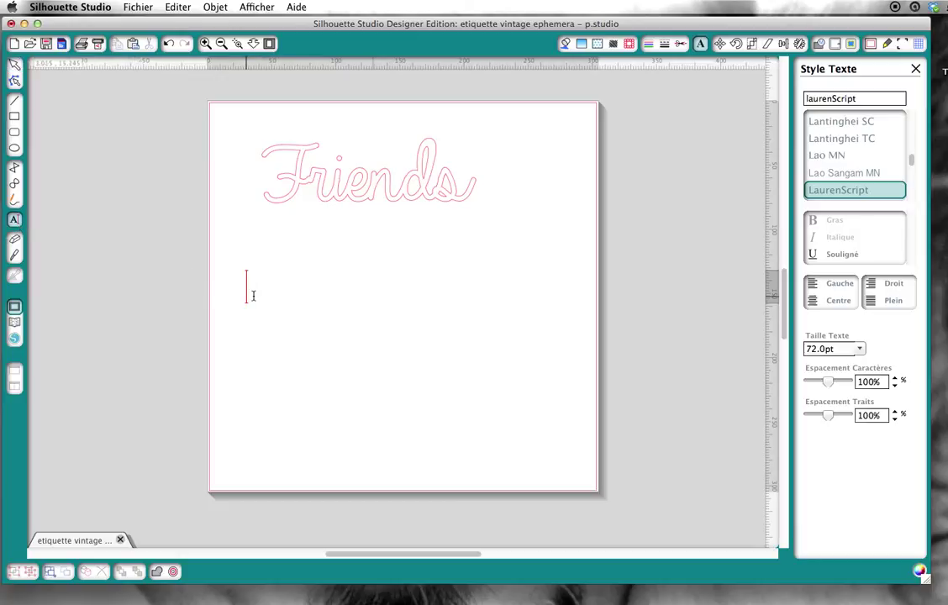
key("Escape")
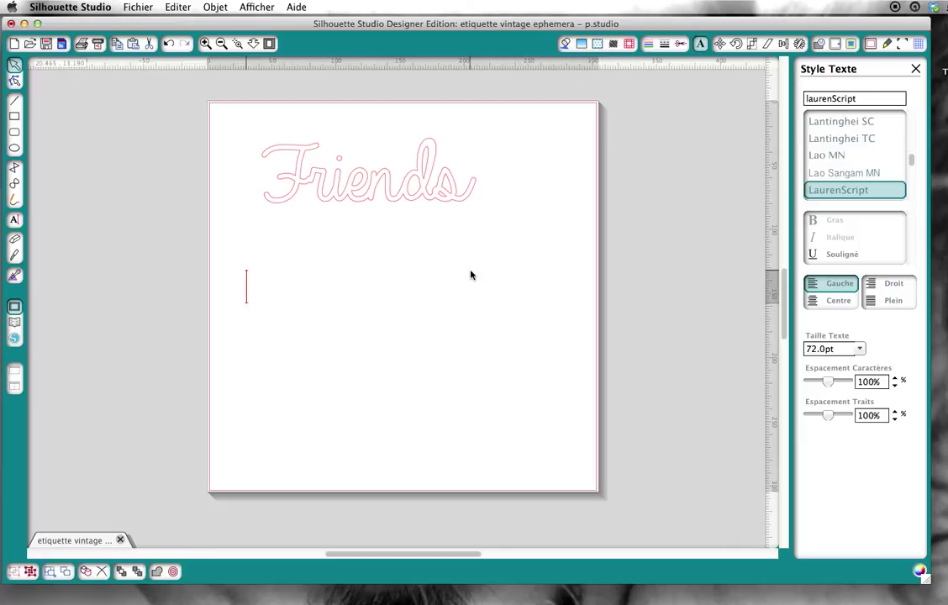
type("A")
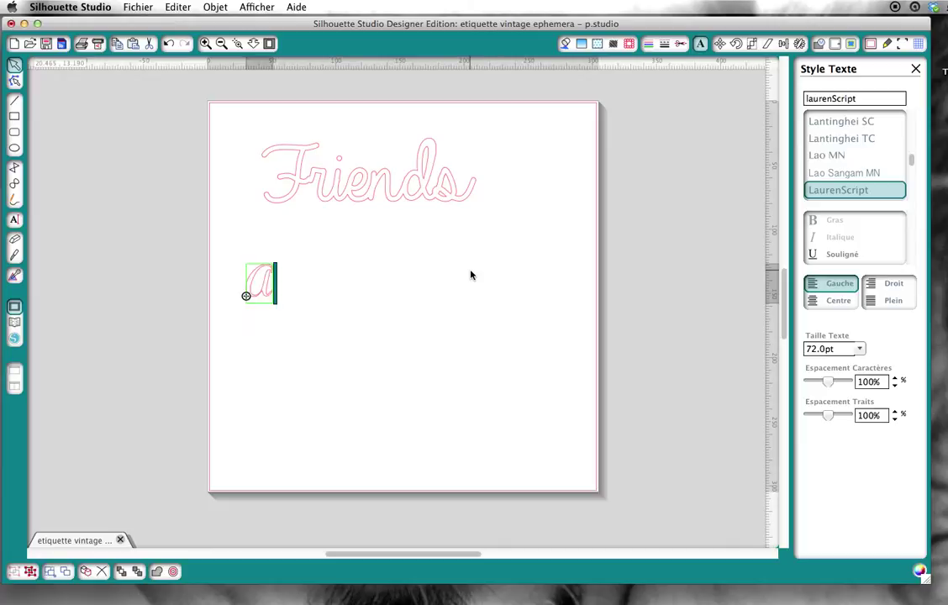
type("mitié")
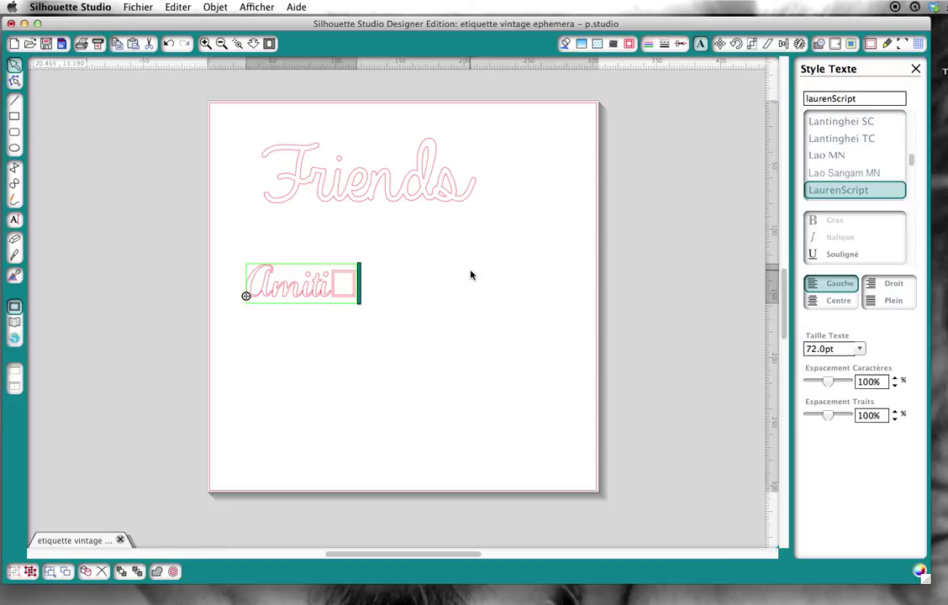
key("BackSpace")
type("e")
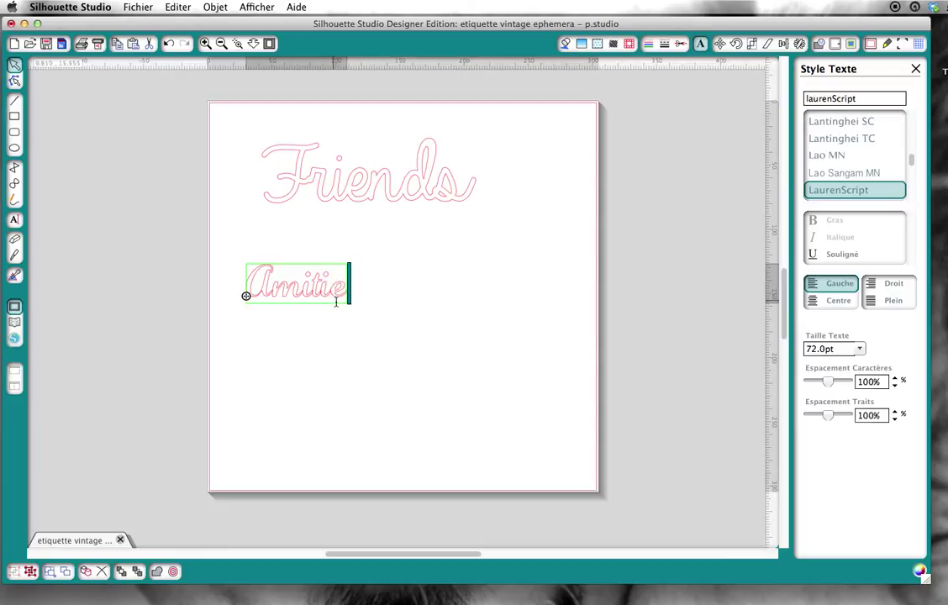
Enlarge the word "Amitie" to about 22 cm wide and 8.6 cm high
left_click(313, 288)
left_click(344, 323)
left_click(332, 280)
left_click_drag(353, 307, 531, 393)
left_click(495, 406)
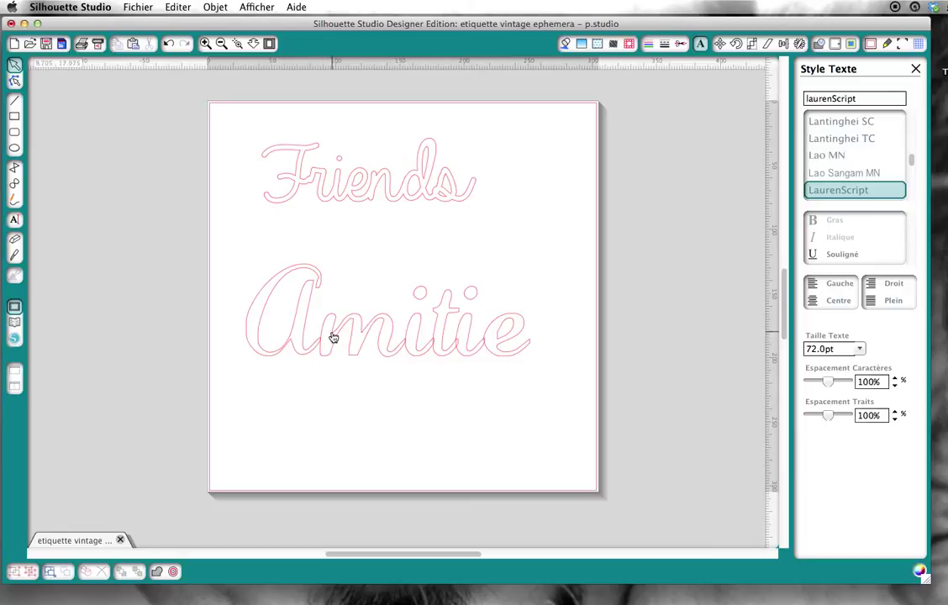
left_click_drag(239, 251, 584, 413)
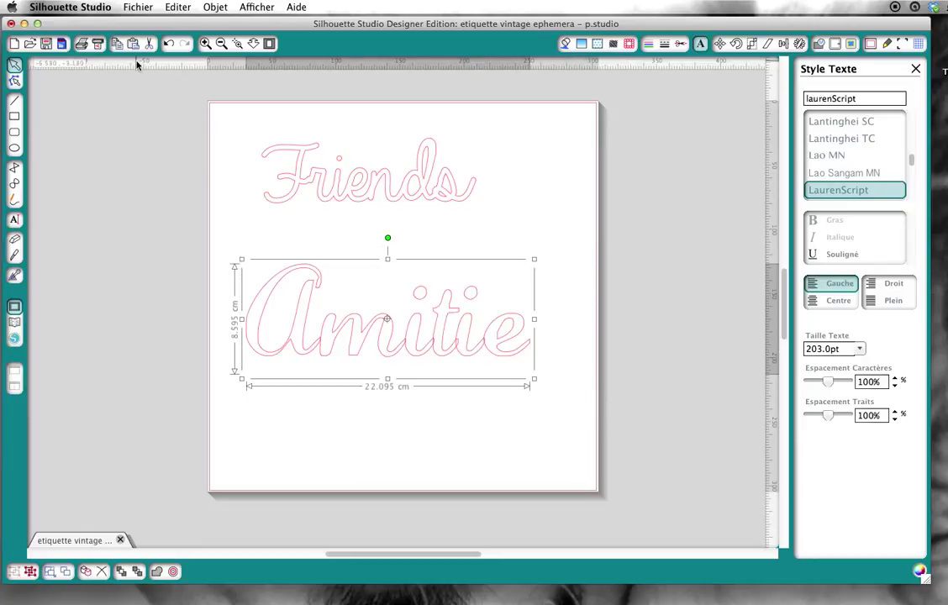
left_click(168, 44)
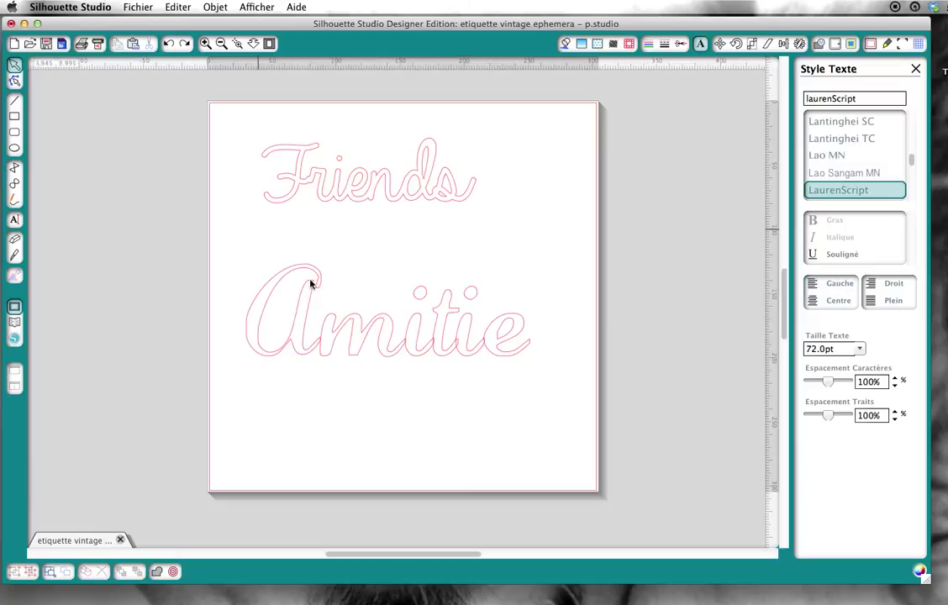
Set the character spacing of all the letters in the word "Amitie" to 95% so that they overlap
left_click(316, 311)
left_click(13, 219)
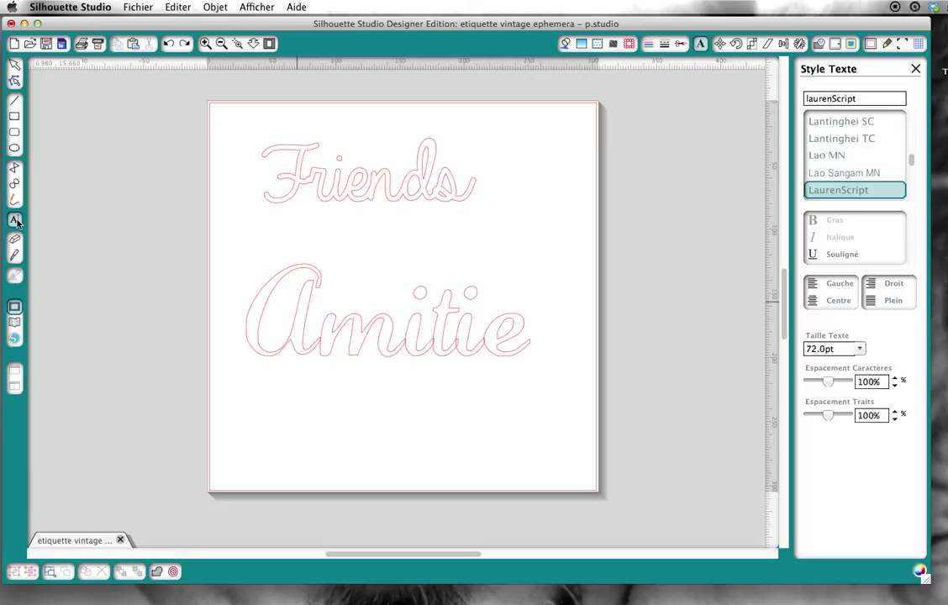
left_click(256, 327)
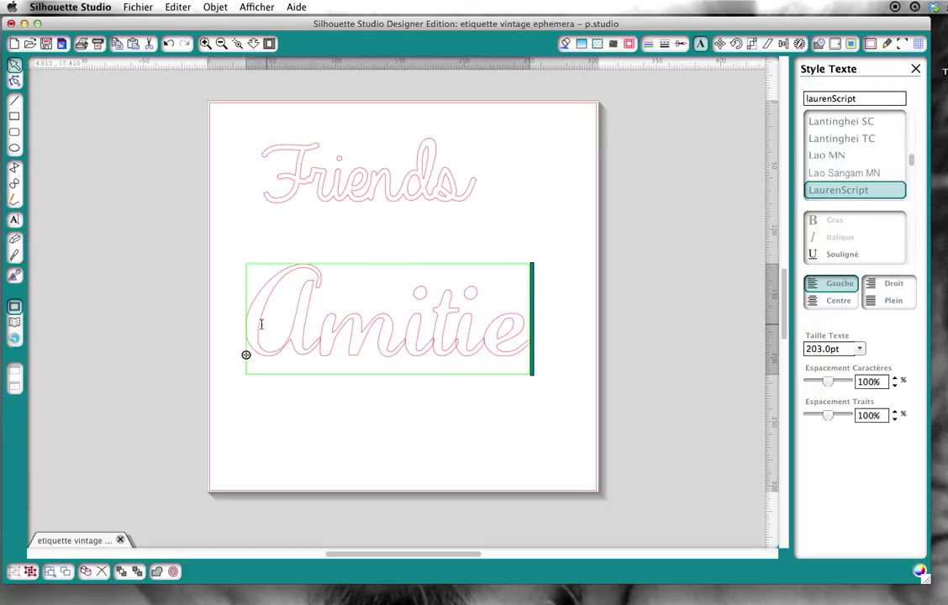
left_click_drag(249, 318, 555, 335)
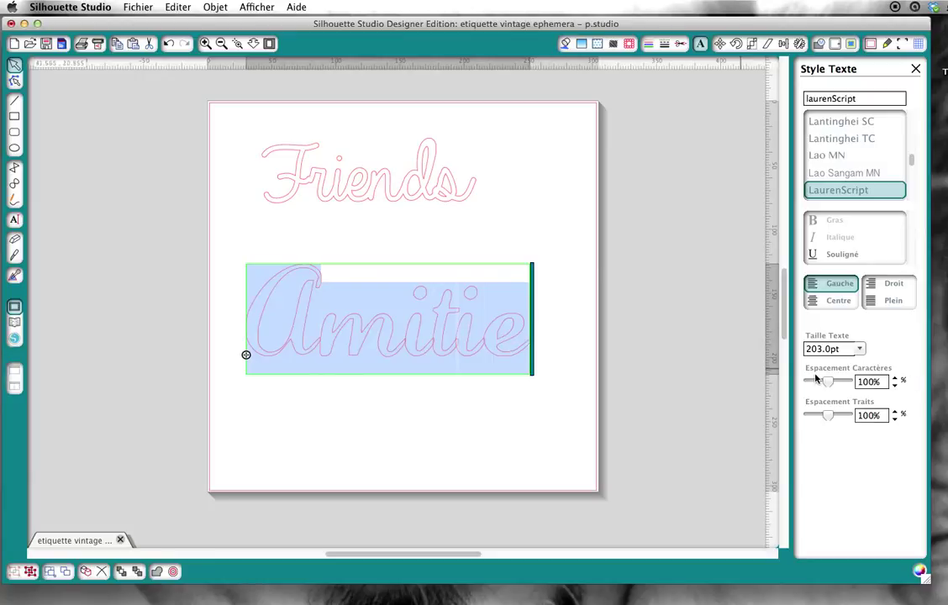
left_click(895, 386)
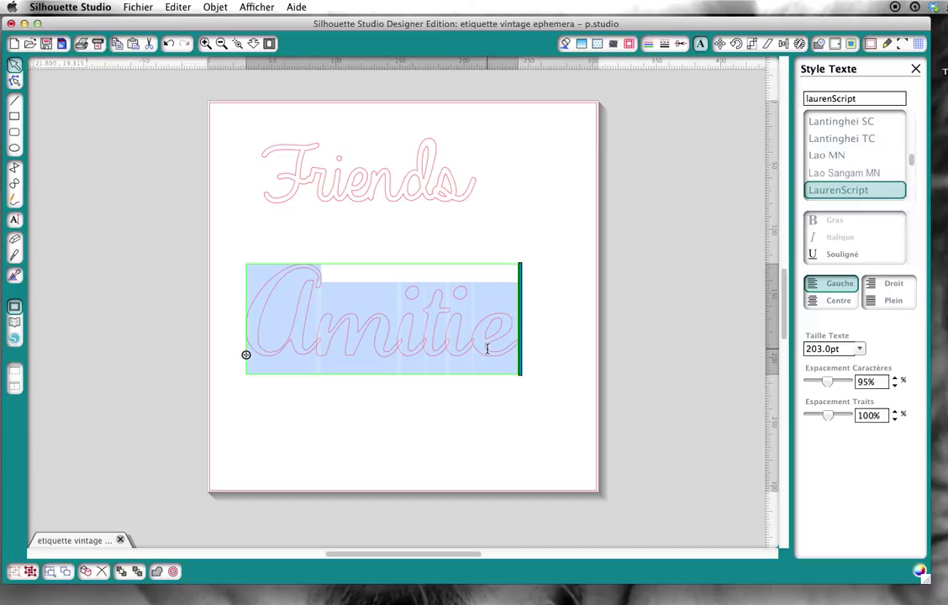
left_click(540, 343)
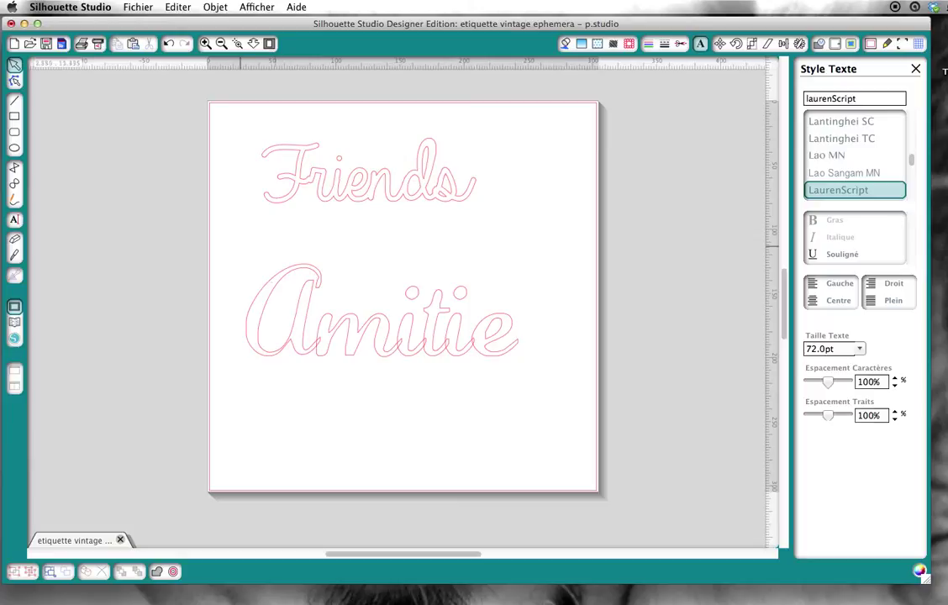
Weld the overlapping letters of "Amitie" into one continuous shape
left_click(265, 299)
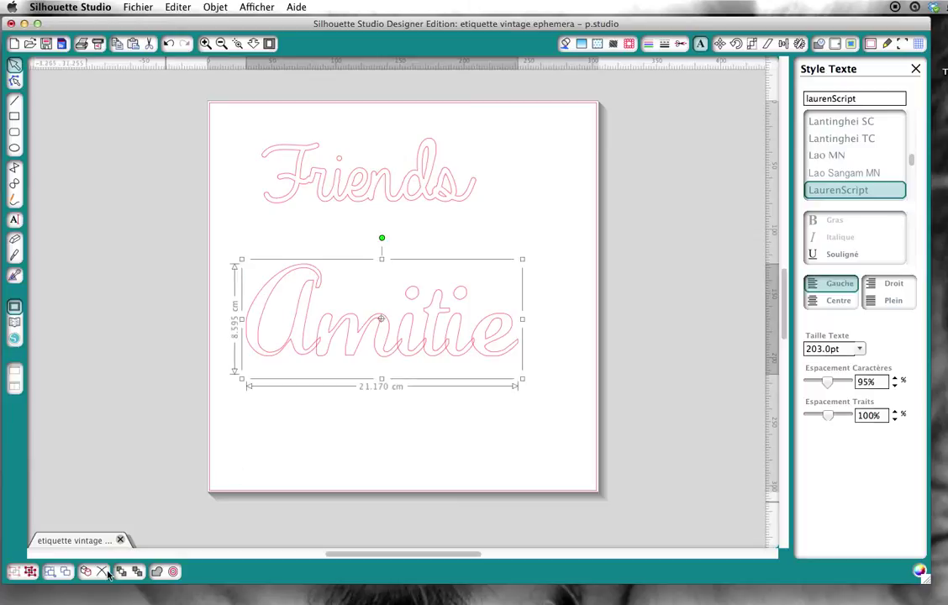
left_click(157, 574)
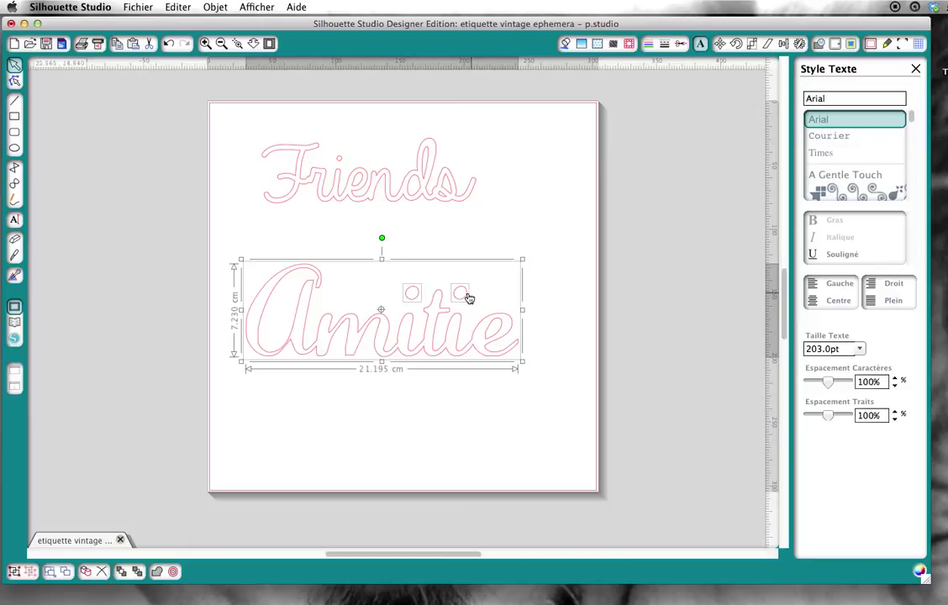
left_click(340, 447)
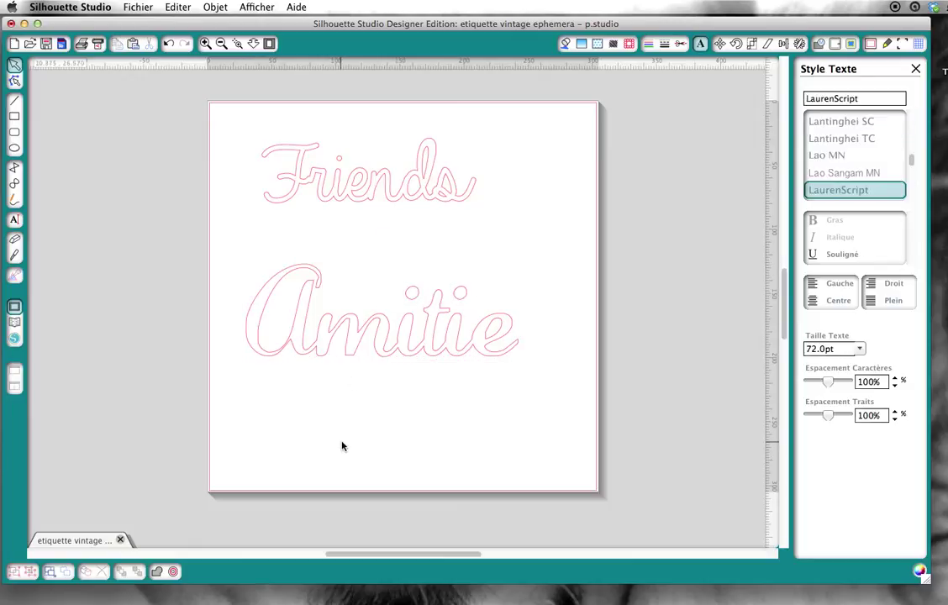
Group the welded word "Amitie" with its two i dots and scale the group down proportionally until it is narrower than "Friends"
left_click(278, 347)
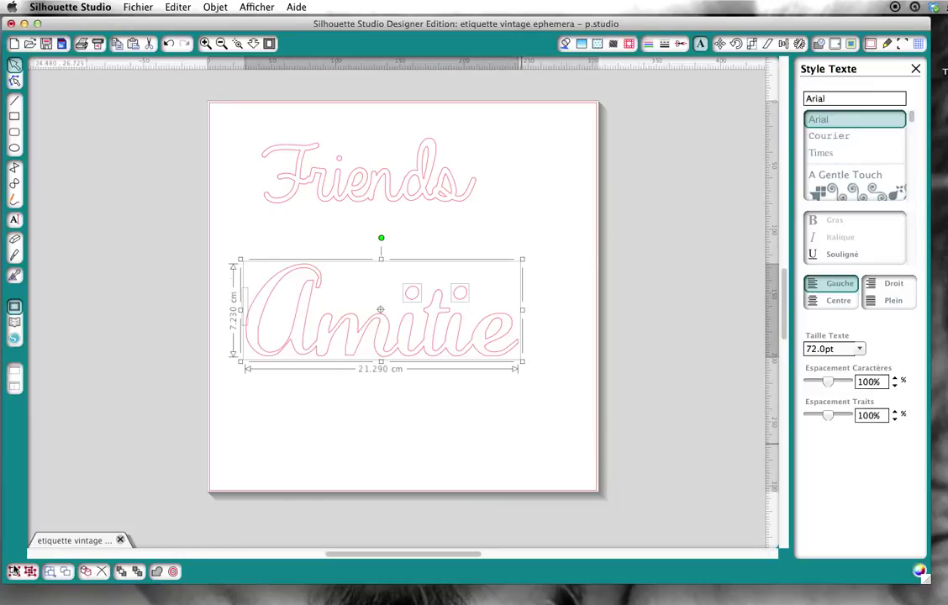
left_click(455, 442)
left_click(491, 343)
left_click_drag(522, 363, 422, 328)
left_click(458, 328)
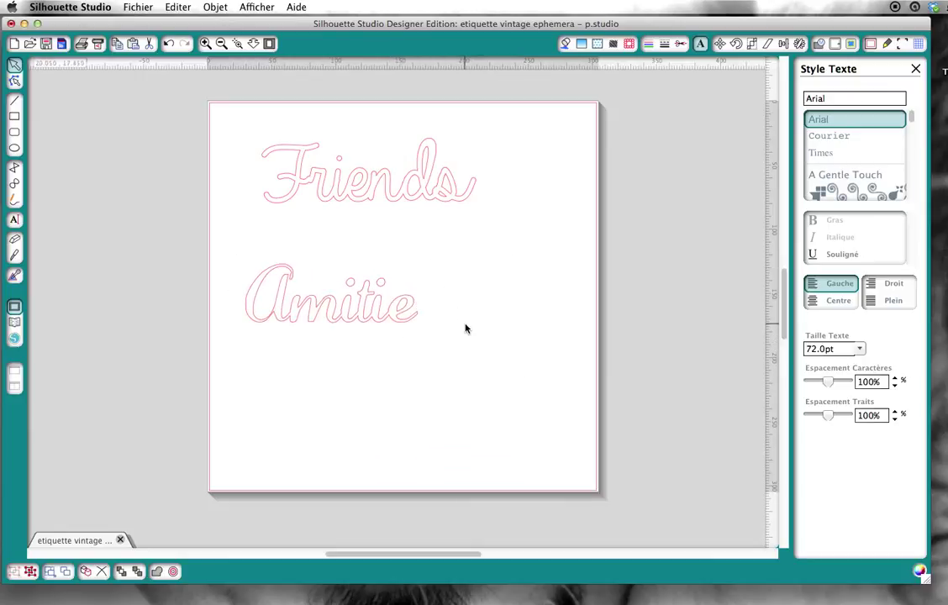